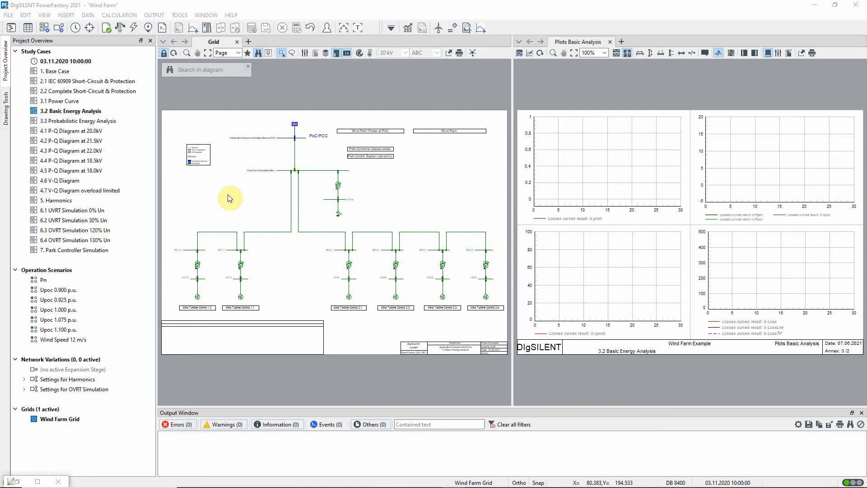
Open the load flow data of wind turbine generator WTG 1.2 and inspect its assigned wind power curve
double_click(196, 297)
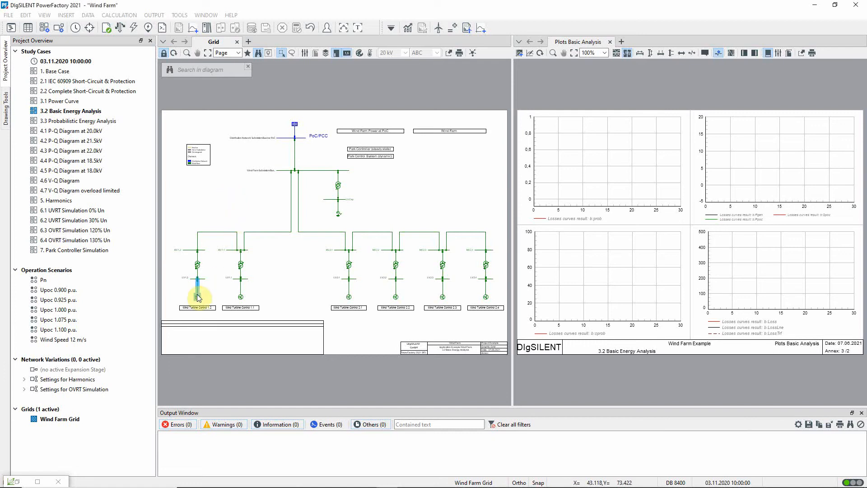
left_click(276, 131)
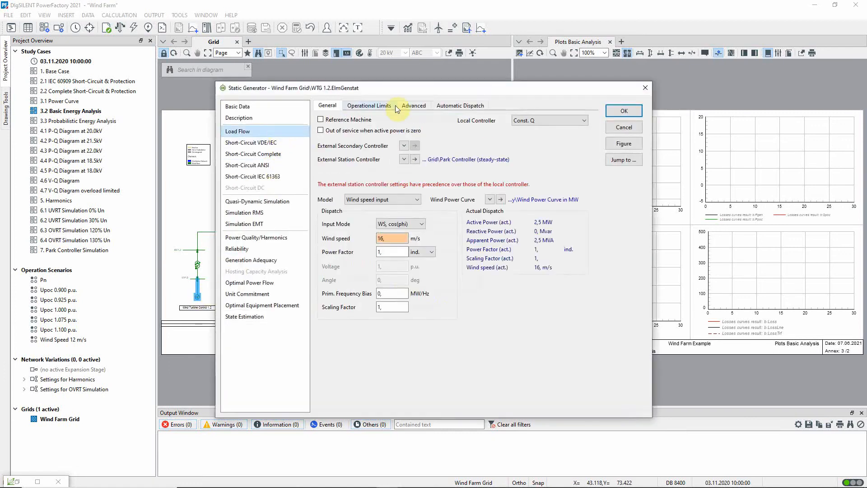
left_click_drag(442, 92, 598, 81)
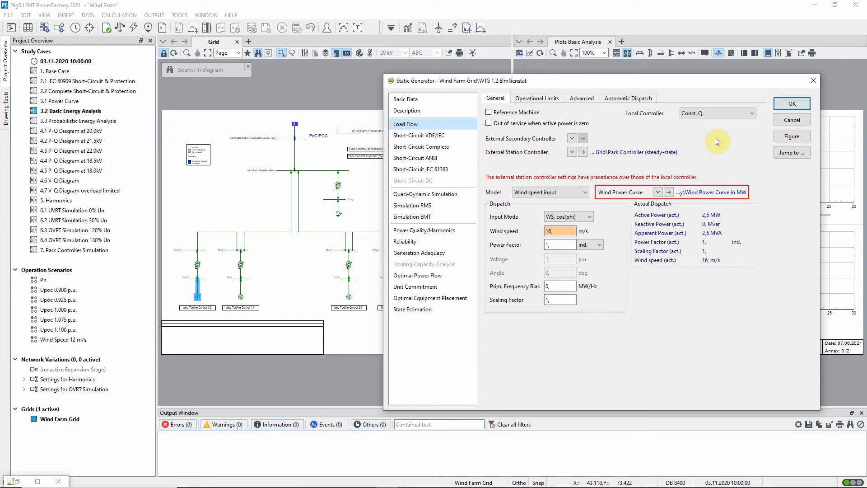
left_click(668, 192)
left_click(758, 208)
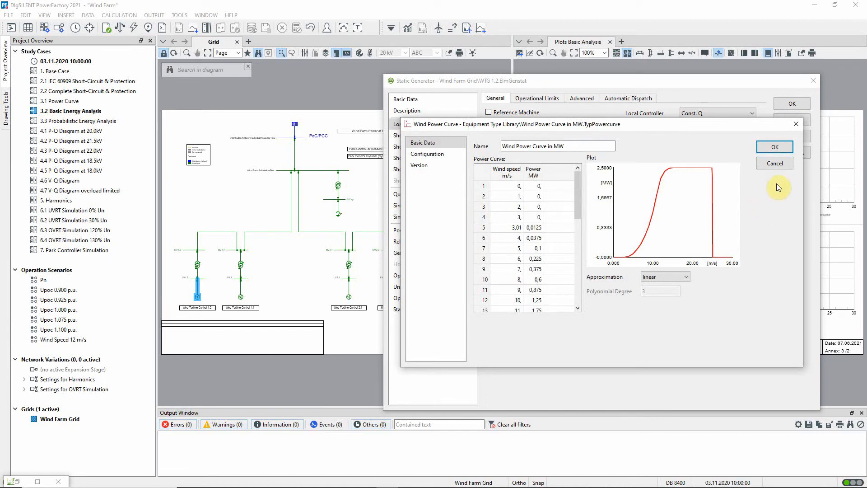
left_click(785, 164)
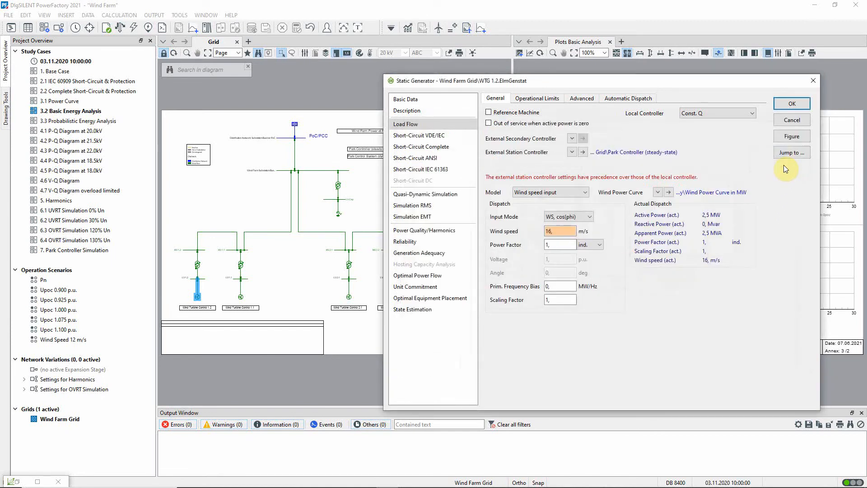
Inspect the machines and load flow control settings of WTG 1.2's external station controller, then close the dialogs without changes
left_click(583, 153)
left_click(604, 135)
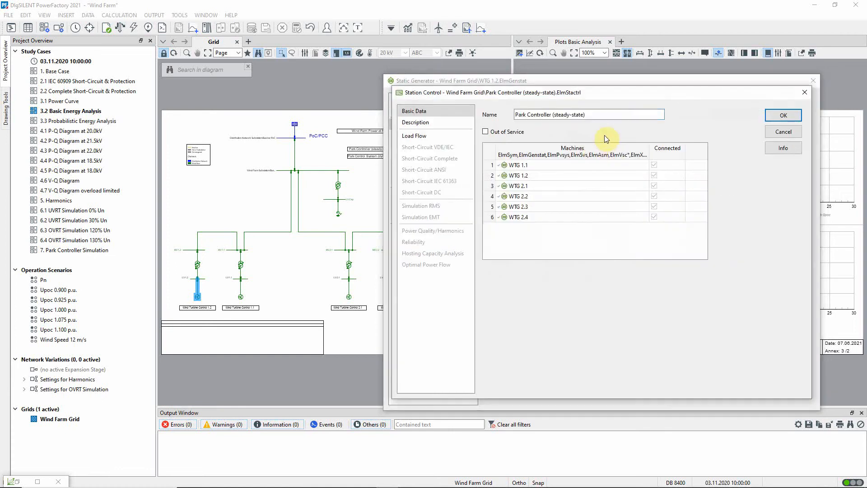
left_click(452, 138)
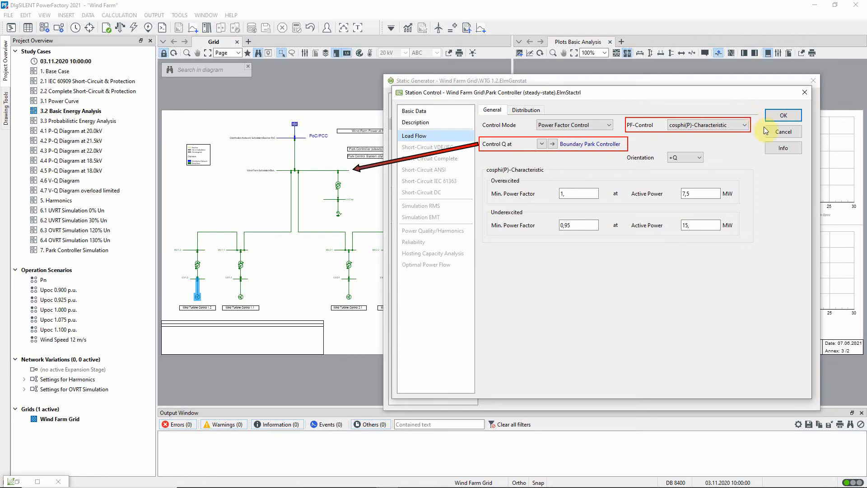
left_click(784, 129)
left_click(792, 119)
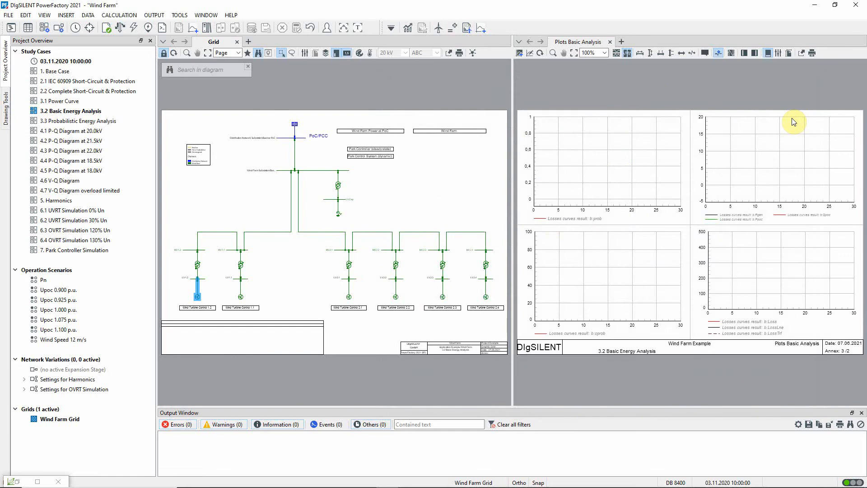
Open the Power Park Energy Analysis command and review its temperature dependency options and the Wind Farm boundary definition
left_click(440, 28)
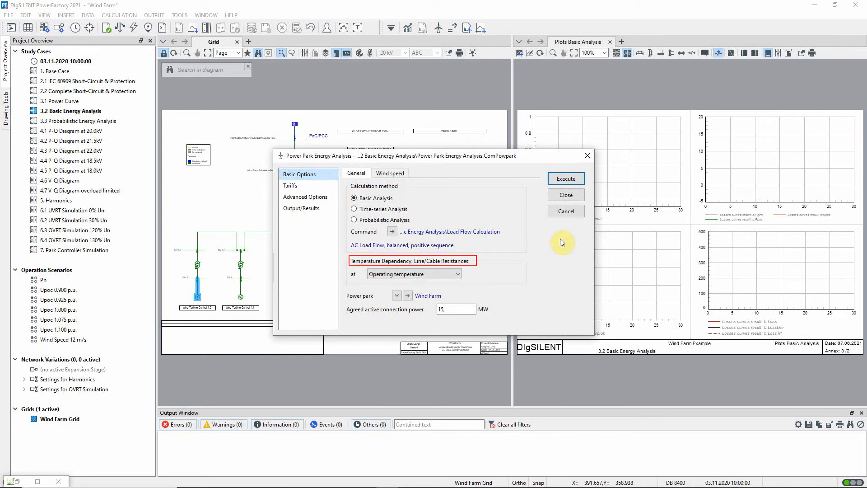
left_click(460, 273)
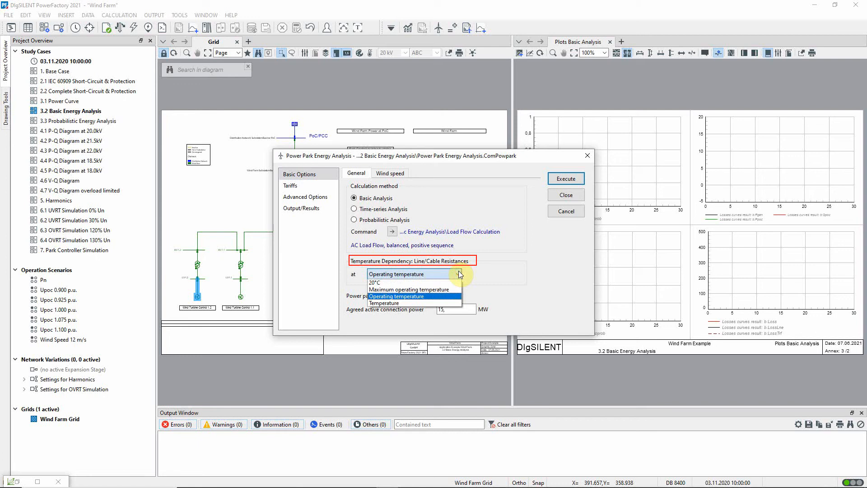
left_click(459, 270)
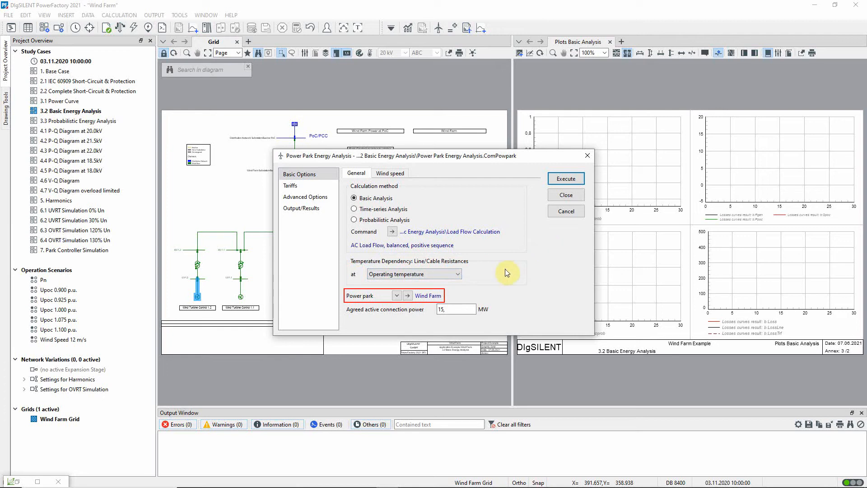
left_click(412, 297)
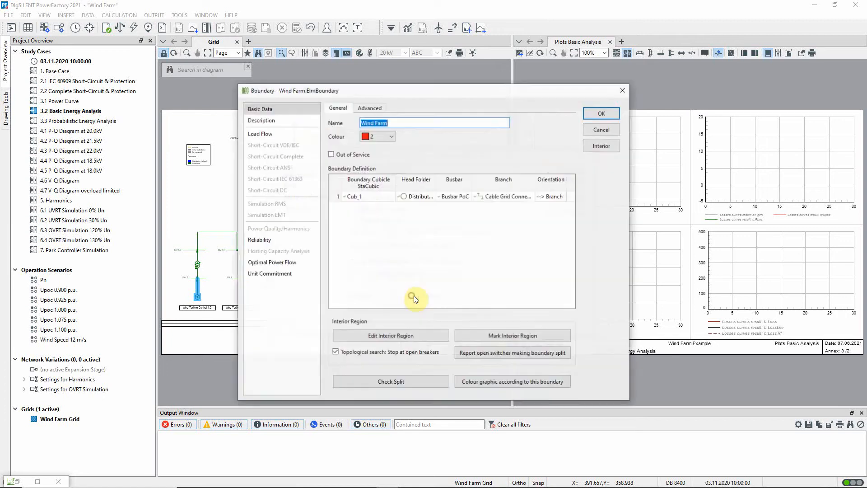
left_click(593, 277)
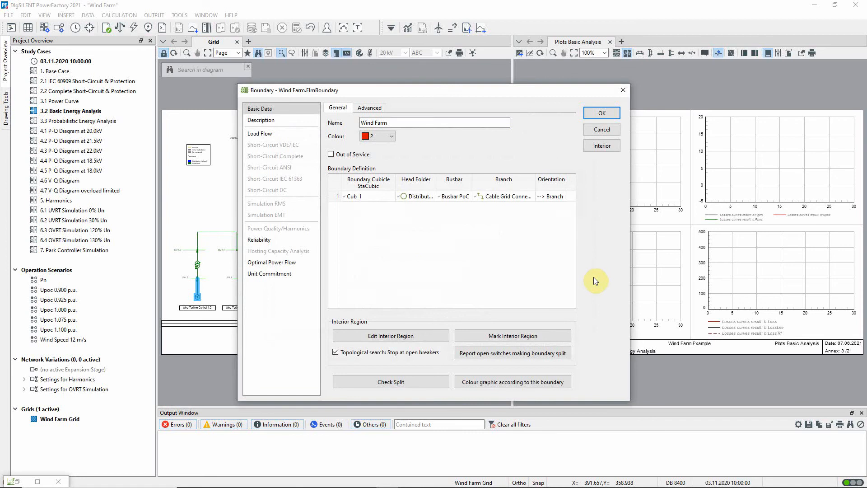
left_click(617, 134)
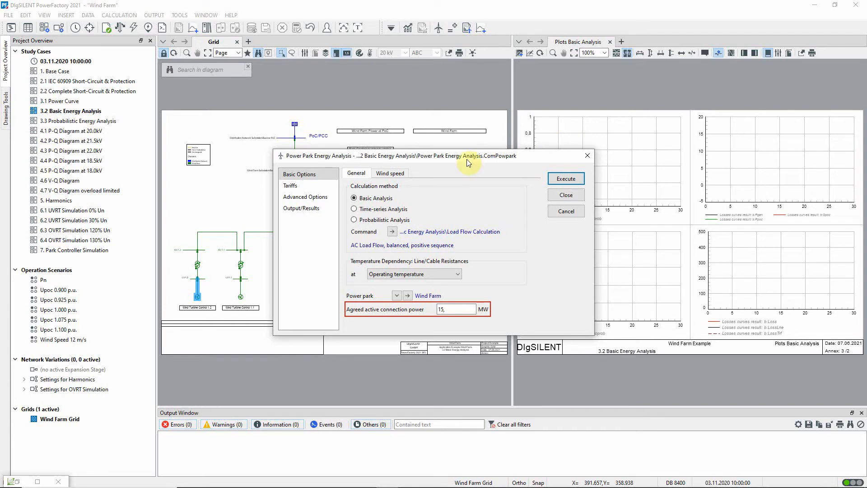
Review the energy analysis's Weibull wind speed data, feed-in and consumer tariffs, and study year options
left_click(397, 173)
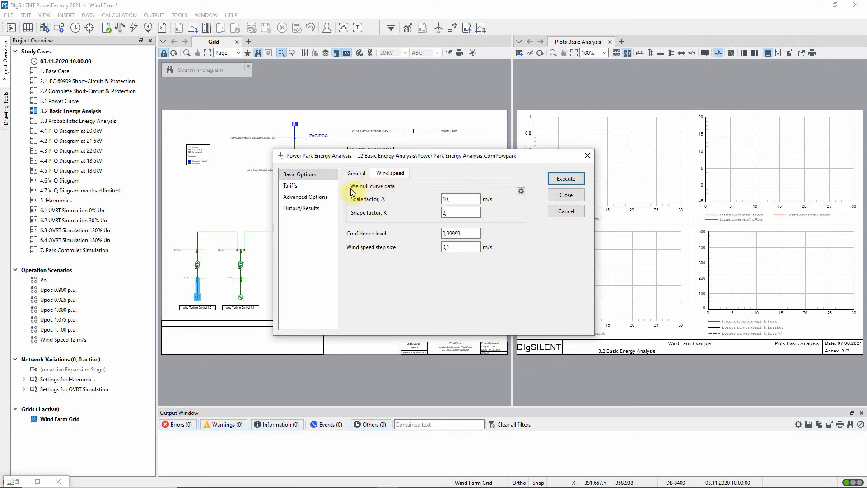
left_click(323, 184)
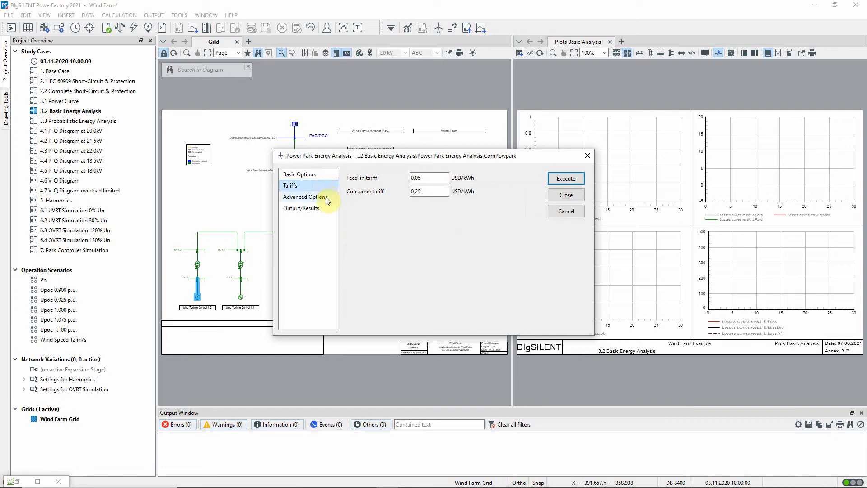
left_click(327, 197)
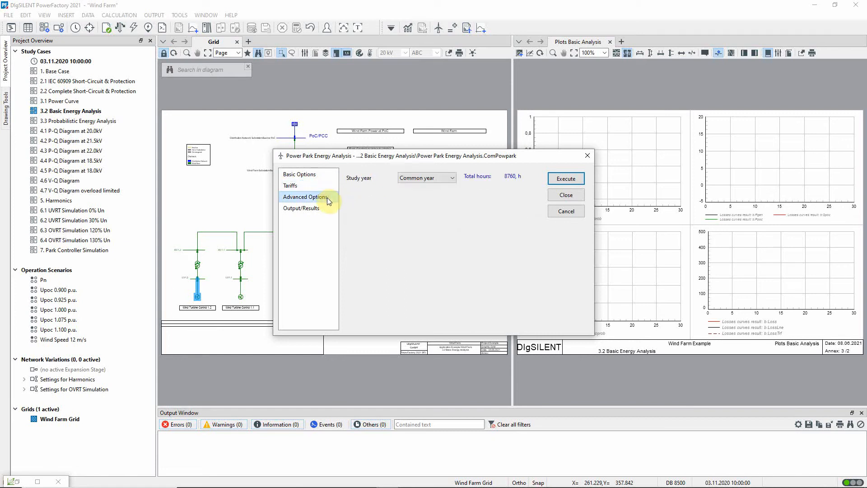
left_click(452, 176)
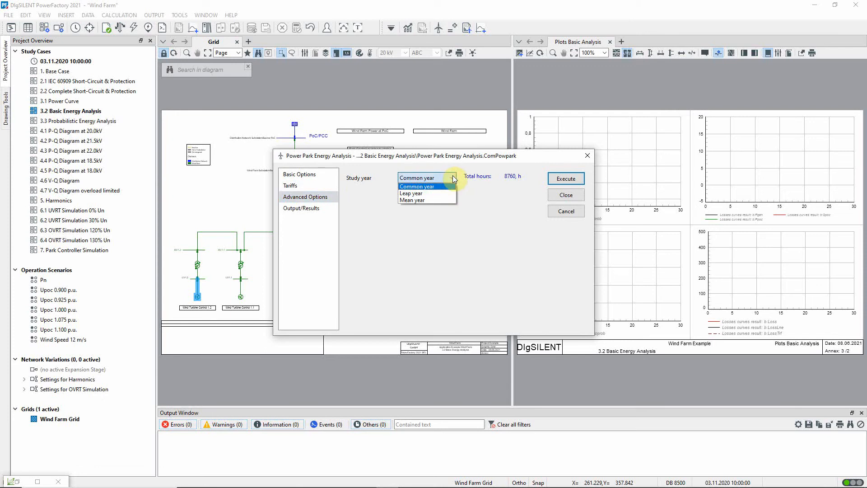
left_click(453, 176)
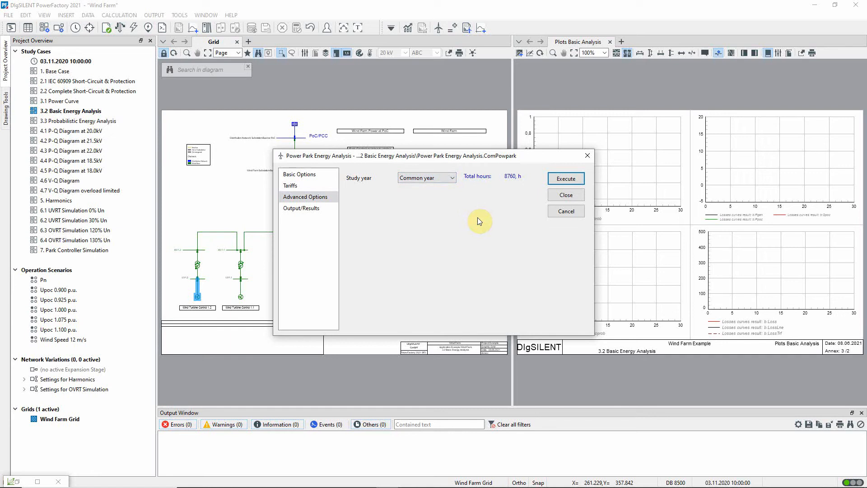
Execute the basic Power Park Energy Analysis, then refresh the result plots and widen their pane
left_click(560, 179)
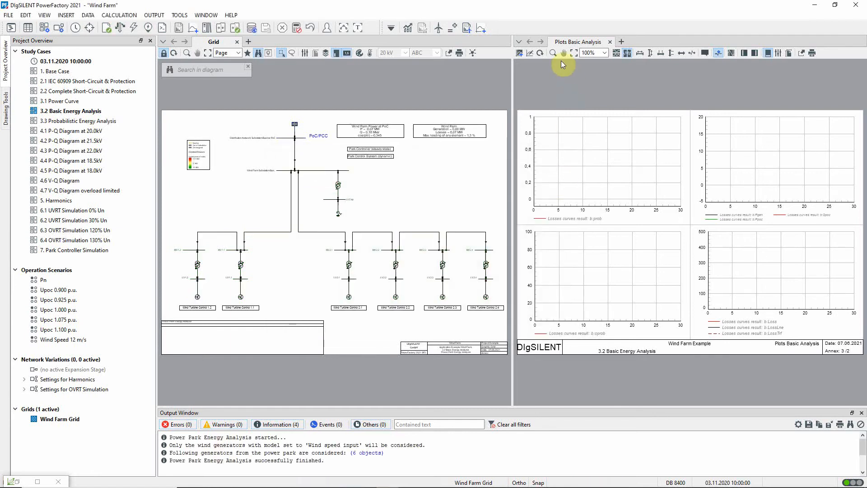
left_click(541, 53)
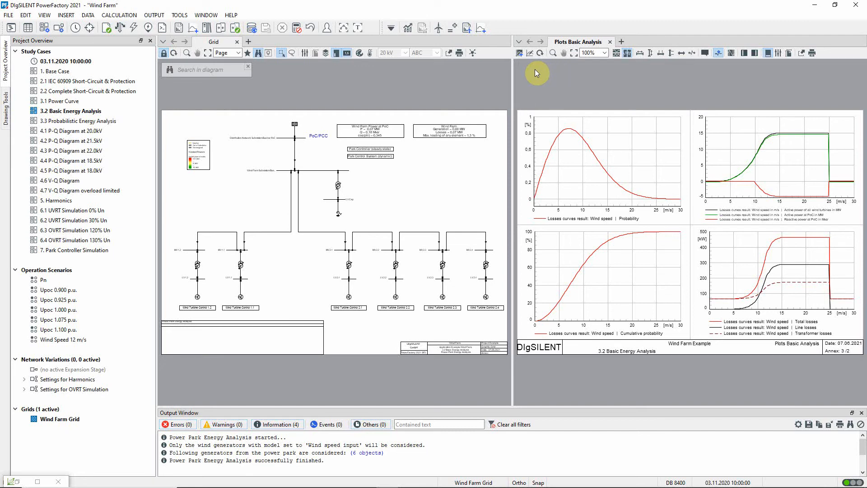
left_click_drag(512, 80, 380, 80)
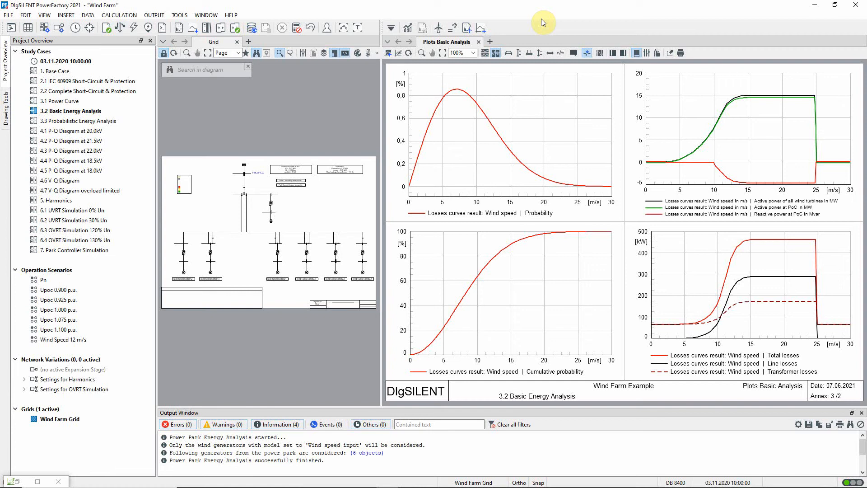
Generate the Power Park Energy Analysis report with all sections and maximise the output window
left_click(468, 29)
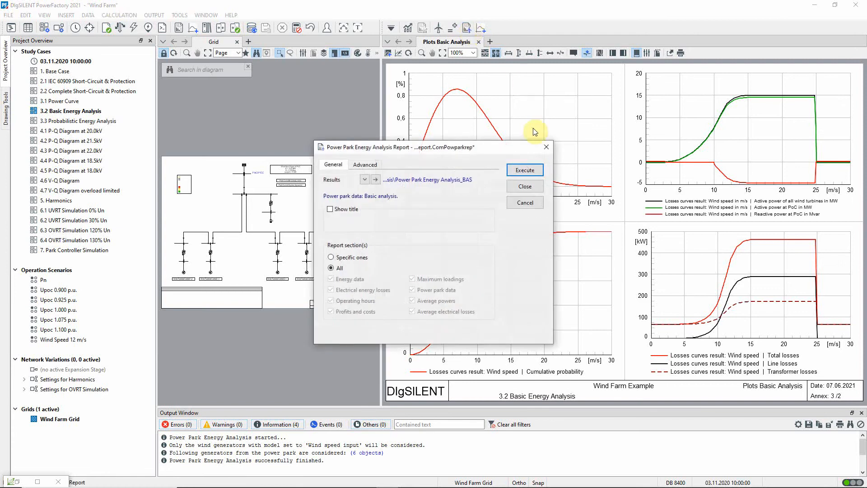
left_click(514, 170)
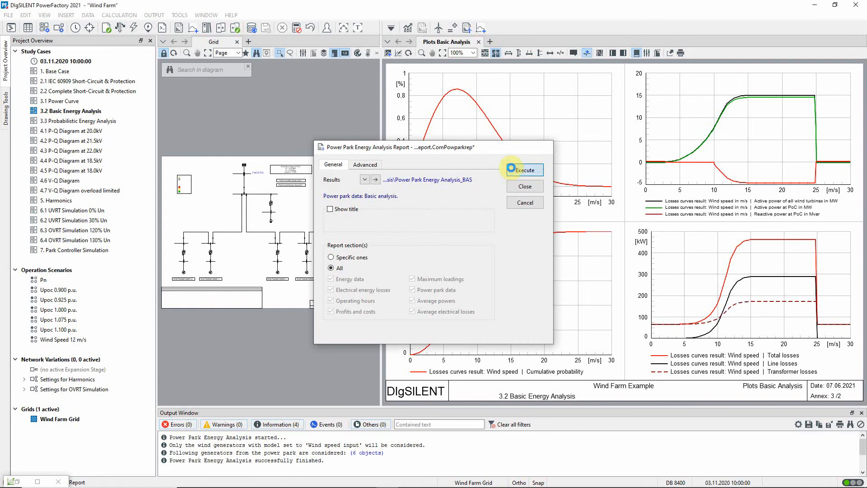
left_click(357, 28)
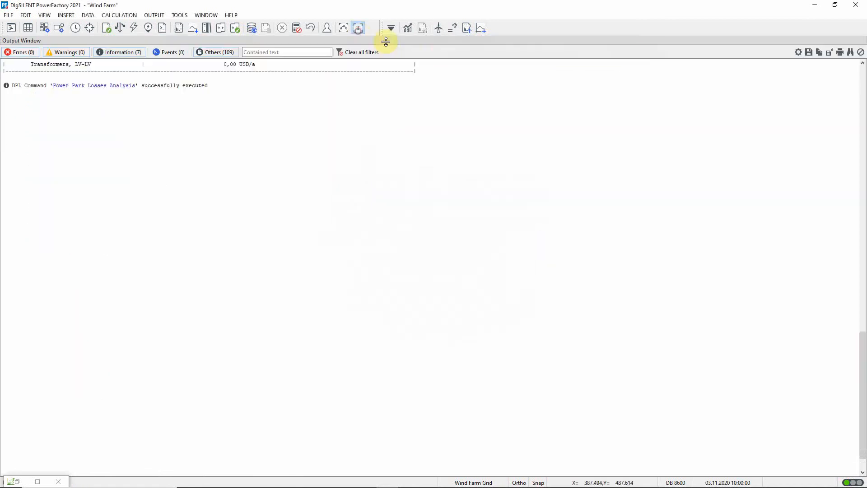
Examine the report from the power park data through the analysis results and energy losses to the profits and costs
left_click_drag(860, 364, 819, 106)
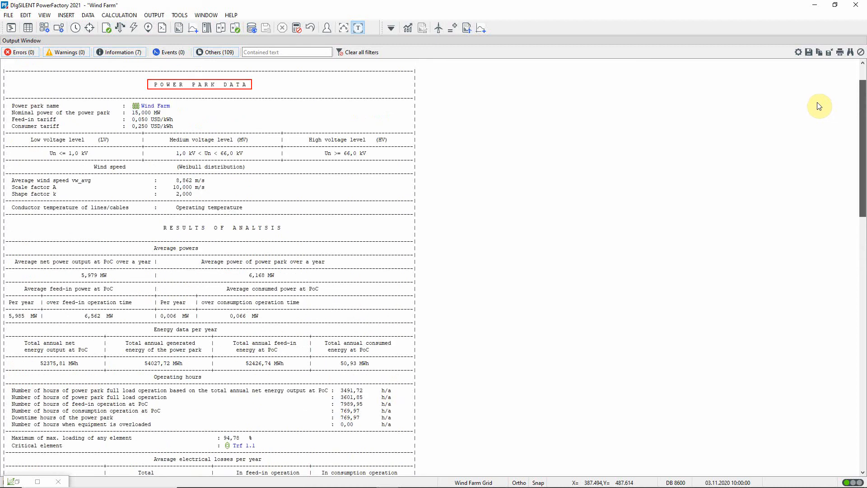
left_click_drag(819, 107, 819, 161)
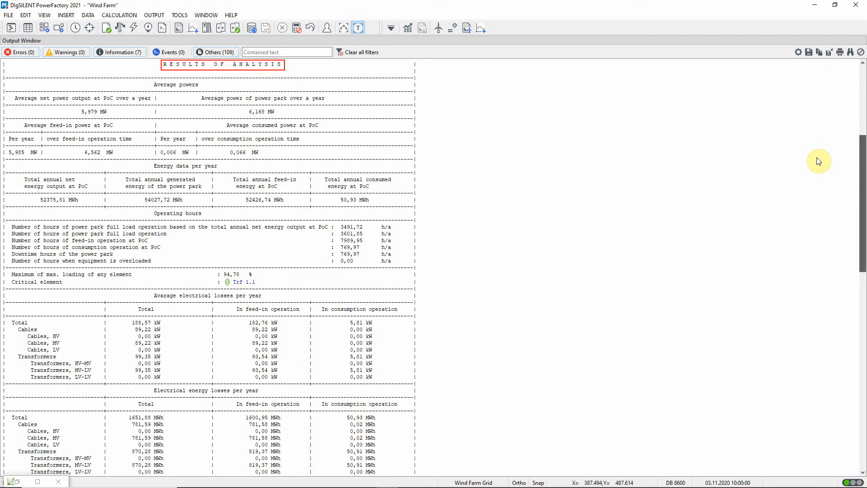
scroll(819, 181, "down", 15)
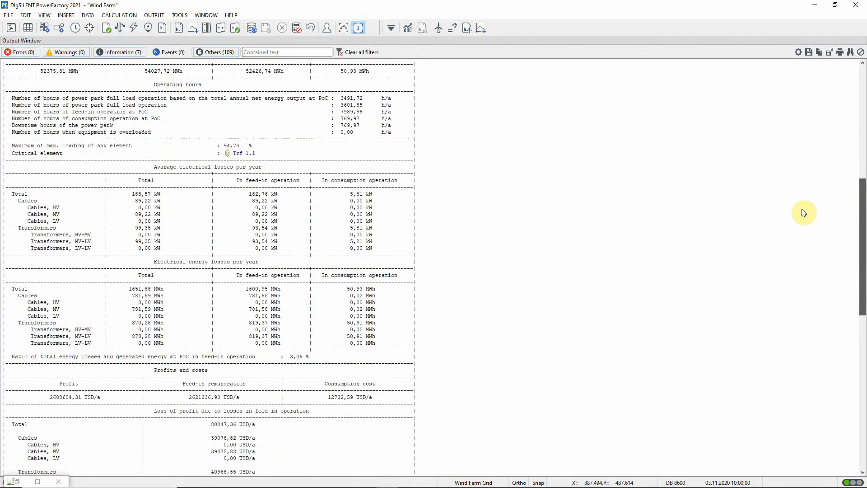
scroll(856, 293, "down", 3)
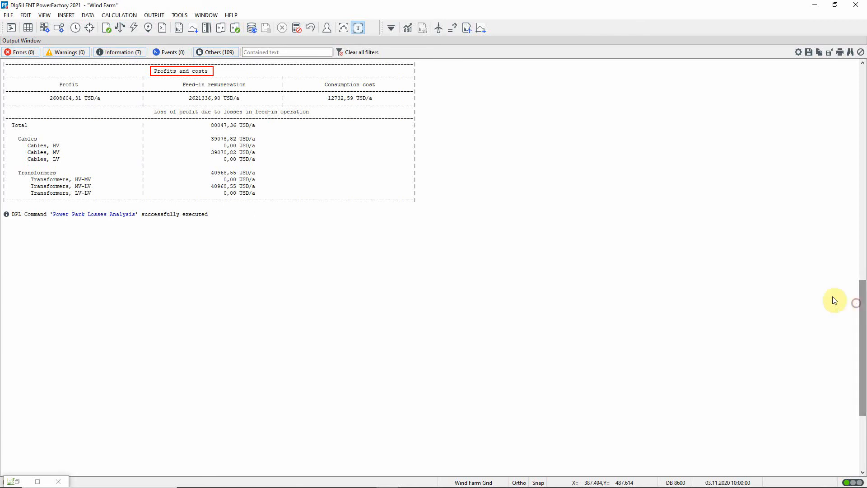
Restore the output window to its normal size and activate the study case 3.3 Probabilistic Energy Analysis
left_click(359, 30)
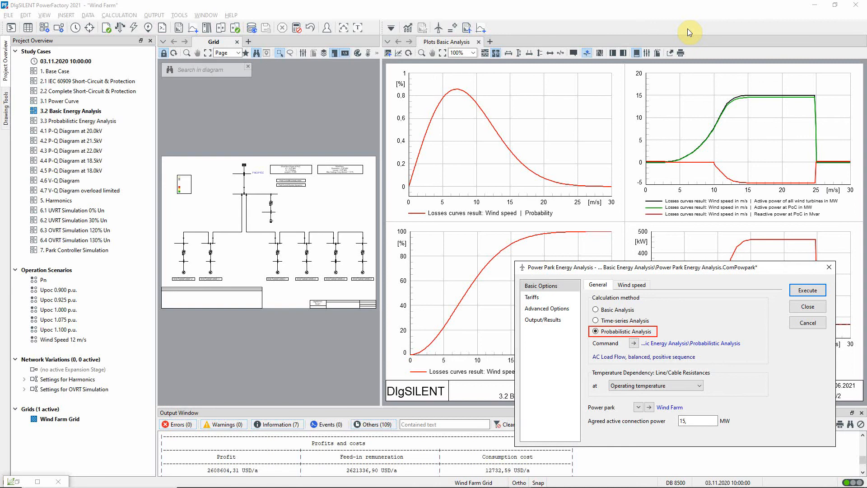
right_click(93, 123)
left_click(116, 152)
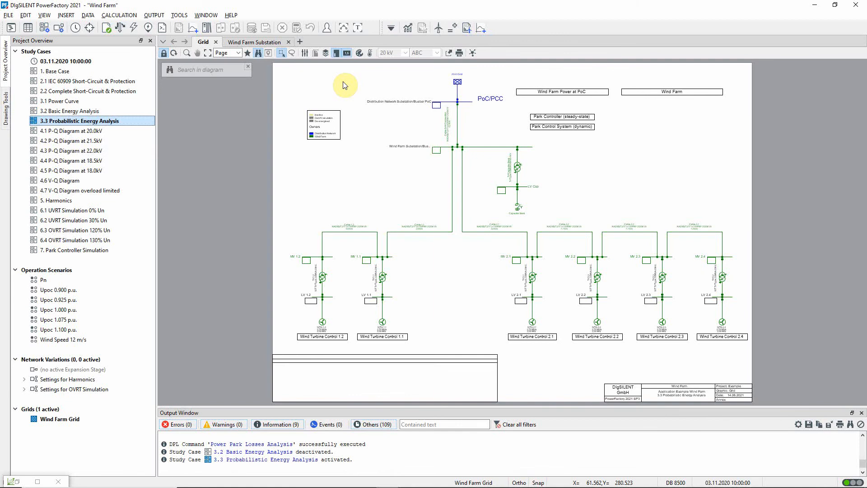
Open the distribution assigned to the wind speed in the load flow data of generator WTG 1.2
double_click(324, 322)
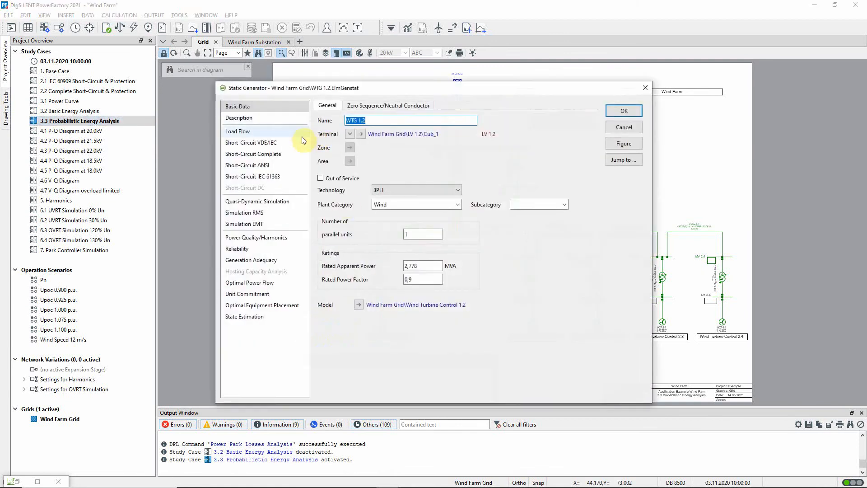
left_click(261, 132)
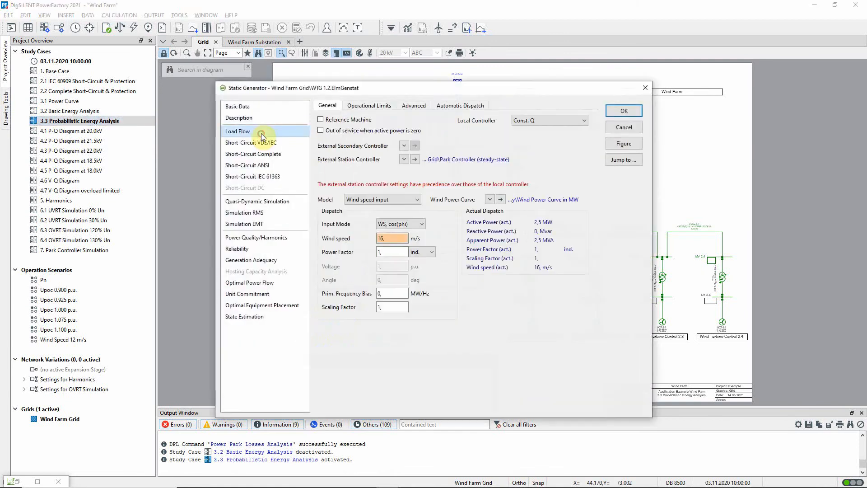
right_click(401, 239)
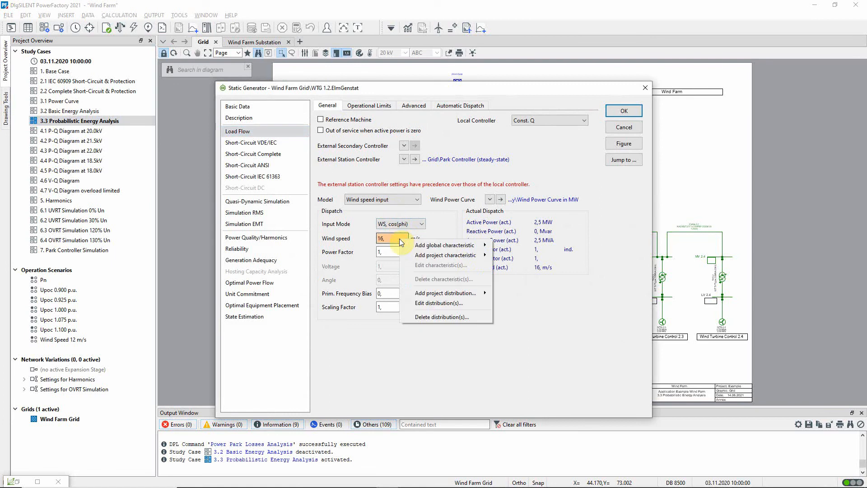
left_click(443, 305)
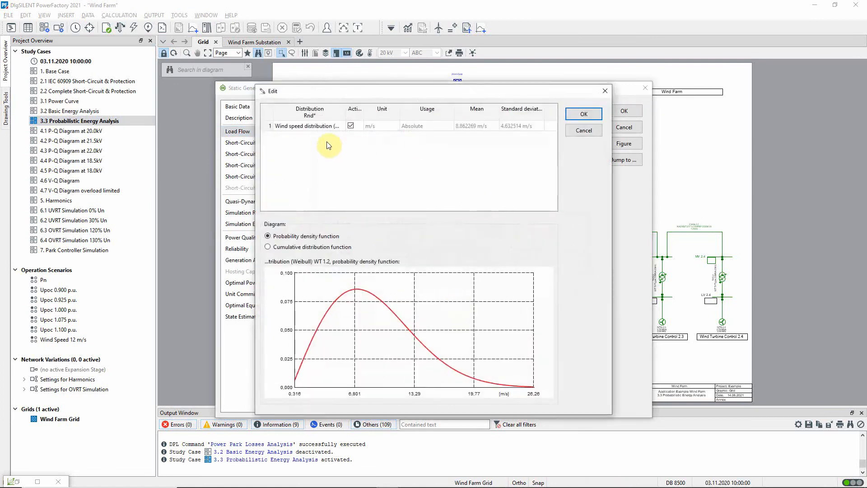
Review the shape and scale of the Weibull wind speed distribution of generator WTG 1.2, and close its dialogs without changes
double_click(324, 127)
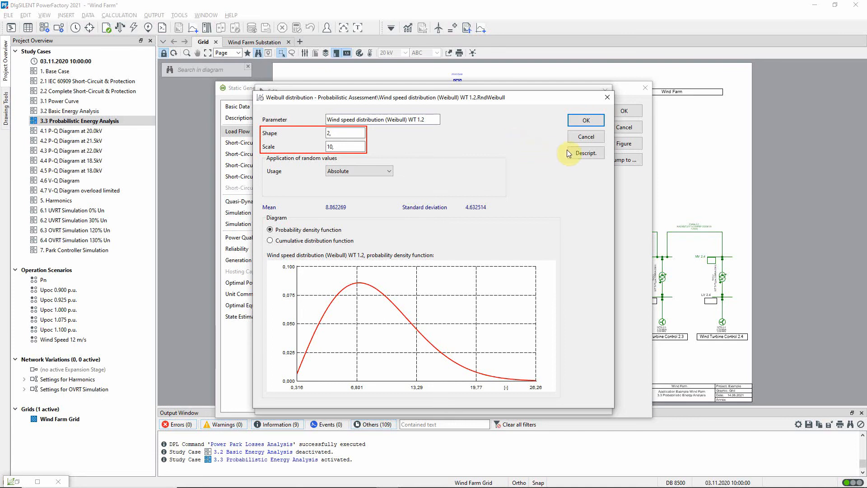
left_click(596, 137)
left_click(593, 127)
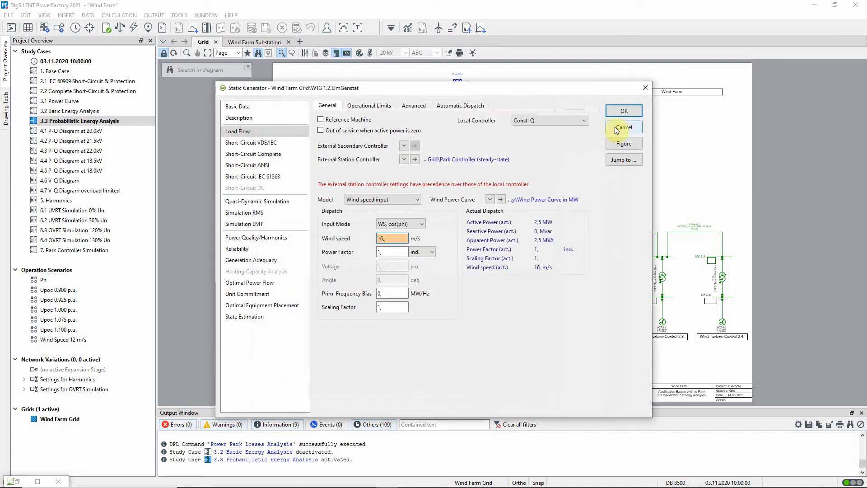
left_click(619, 128)
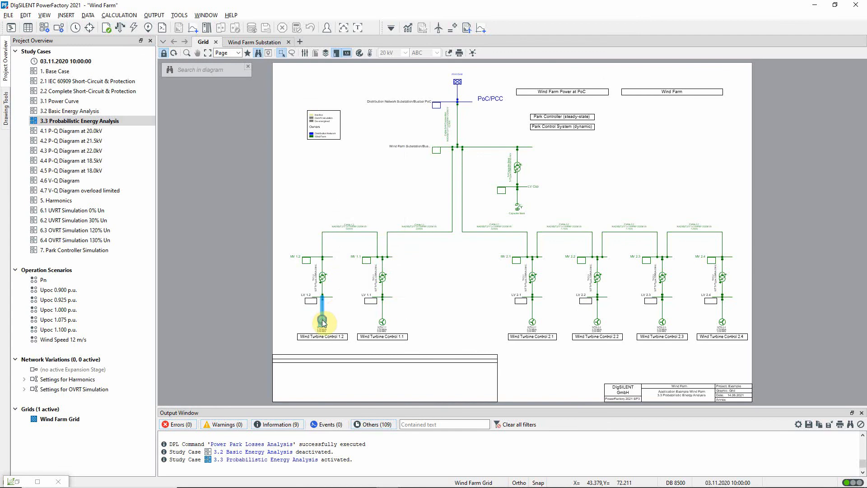
Open the distribution correlation of generator WTG 1.2 and try a wind speed correlation of 0,5
right_click(322, 322)
mouse_move(383, 222)
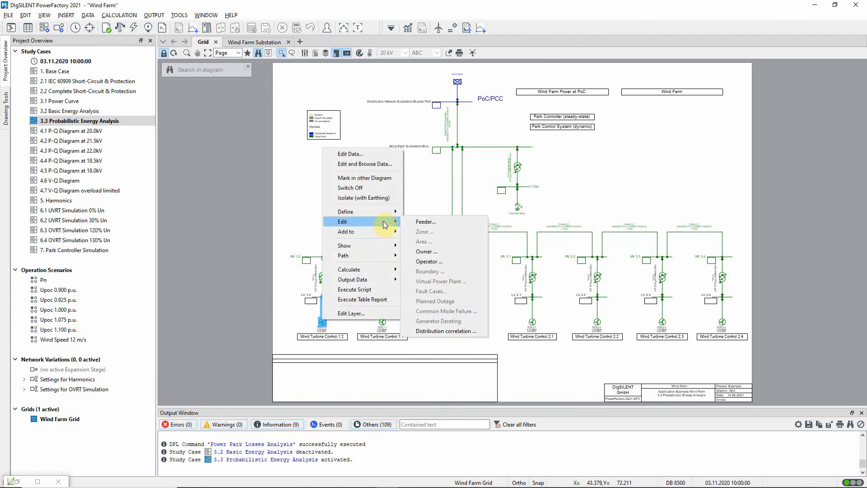
left_click(448, 331)
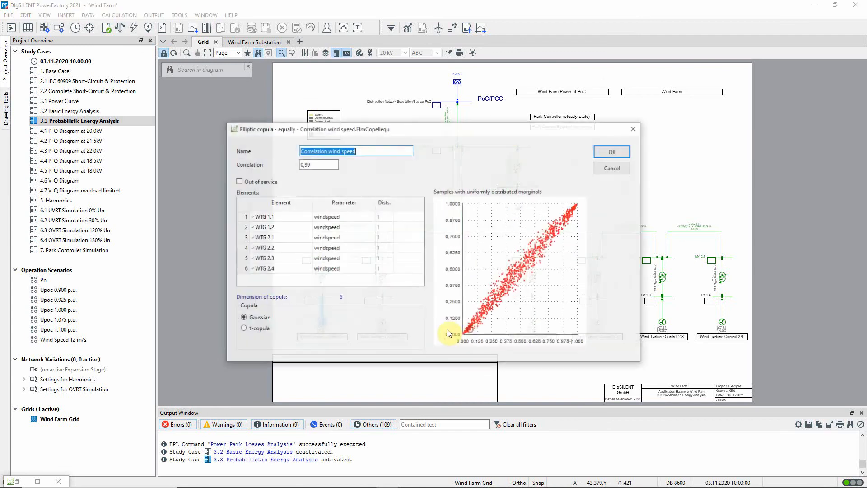
left_click(341, 163)
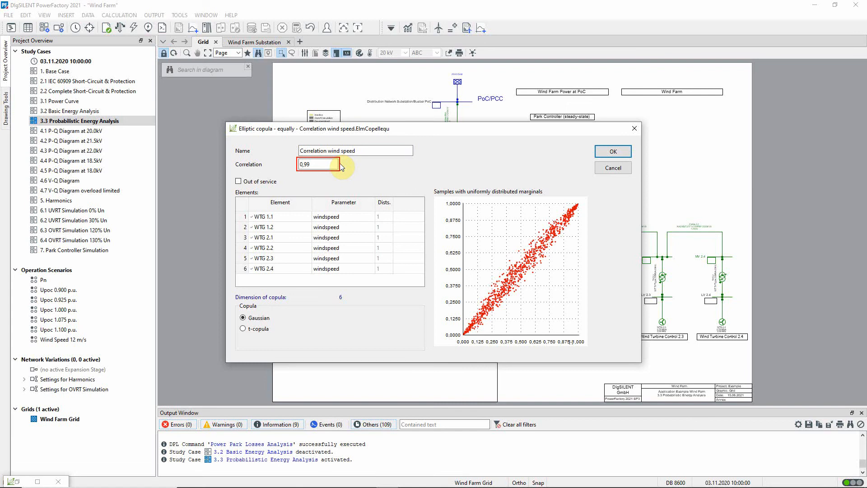
key("BackSpace")
key("BackSpace")
type("5")
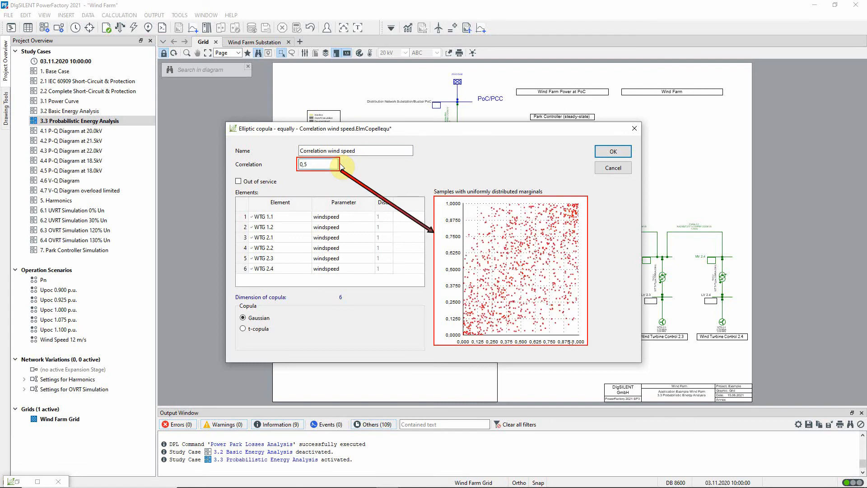
Compare the sample scatter for wind speed correlations of 0,9, 0,99 and 1
key("BackSpace")
type("9")
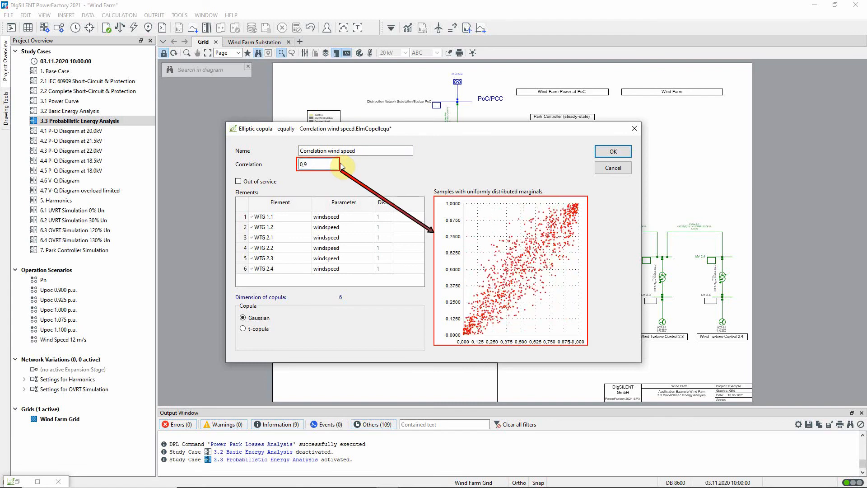
type("9")
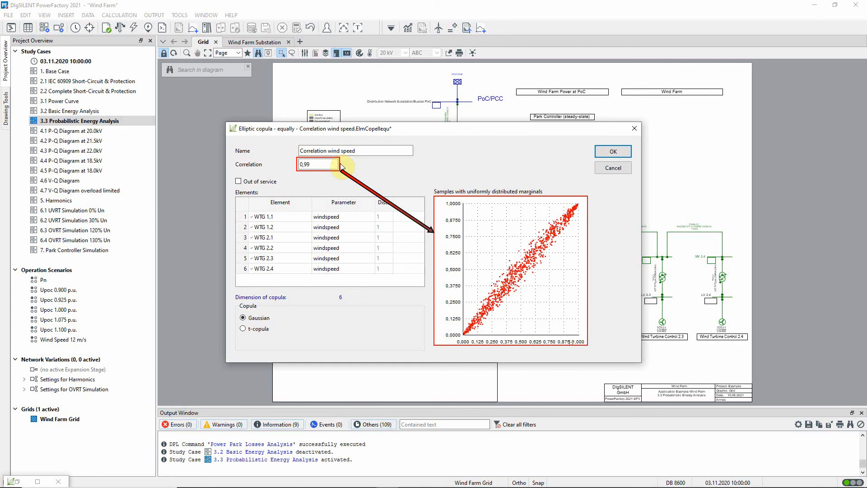
key("BackSpace")
key("BackSpace")
key("BackSpace")
key("BackSpace")
type("1,")
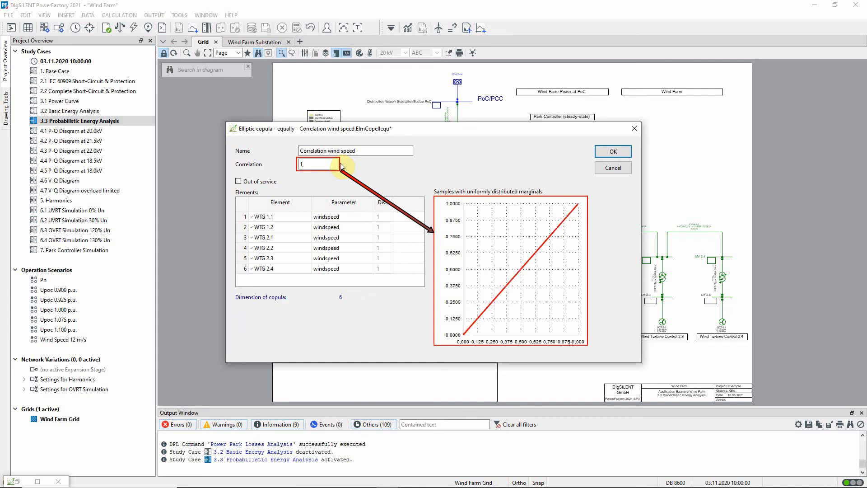
Set the wind speed correlation to 0,99 and accept the elliptic copula
key("BackSpace")
key("BackSpace")
type("0,99")
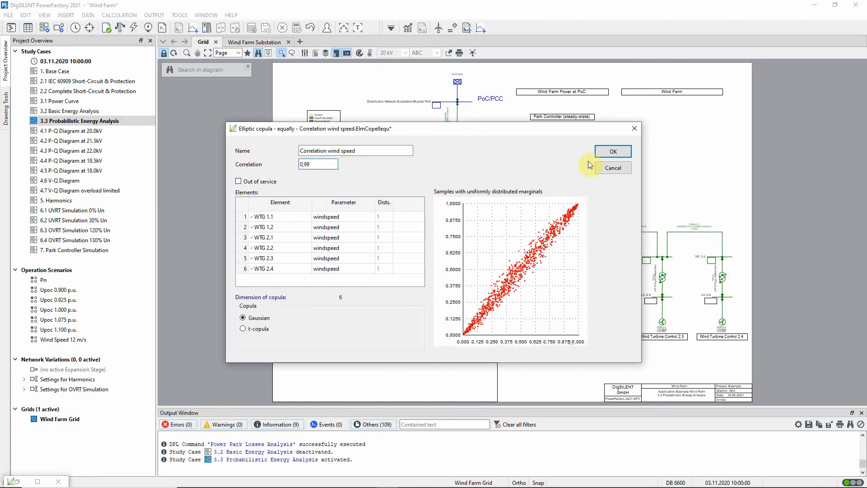
left_click(613, 151)
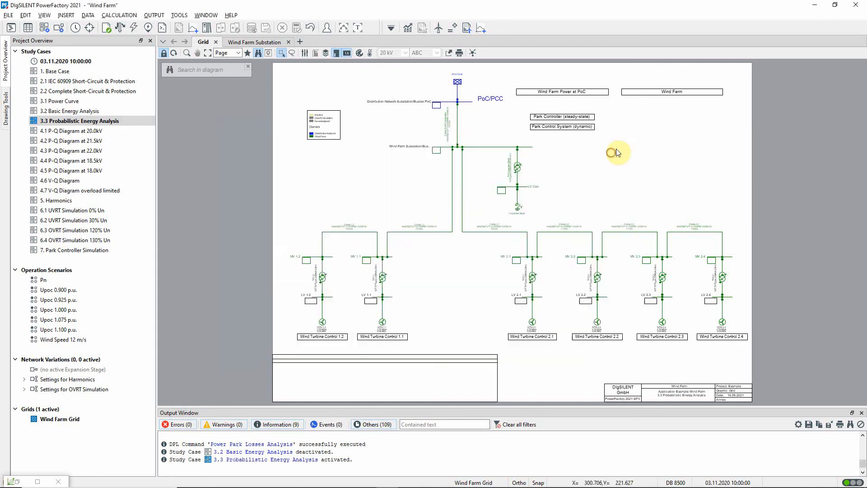
Review the normal distribution assigned to the voltage setpoint in the 20 kV external grid's load flow data, and close without changes
double_click(458, 83)
left_click(270, 124)
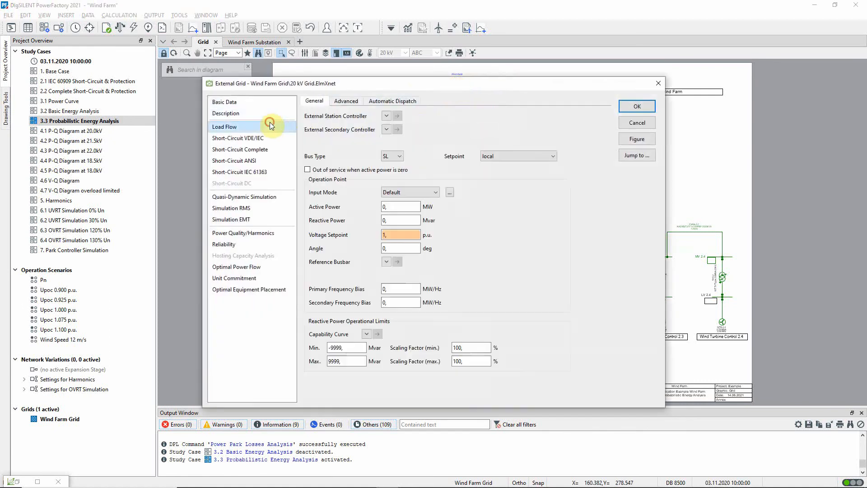
right_click(405, 238)
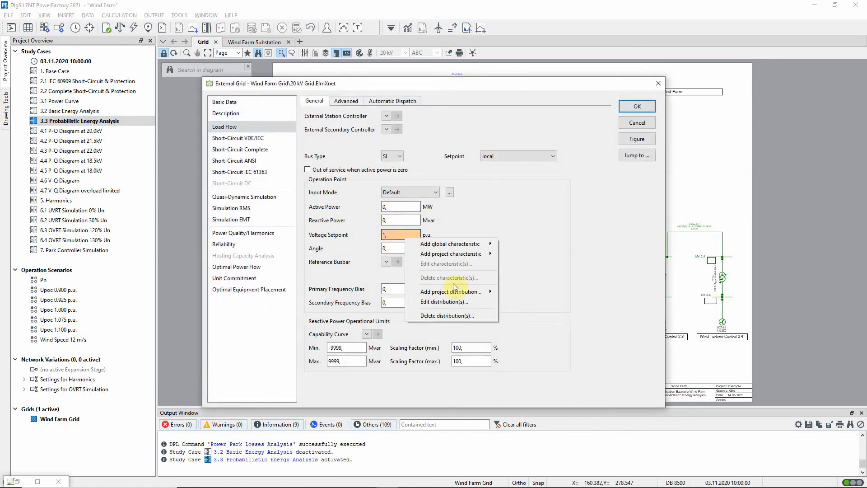
left_click(463, 301)
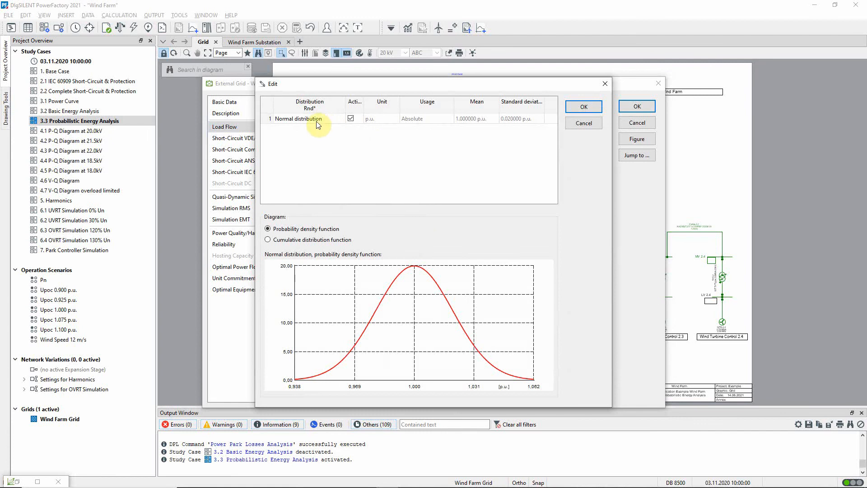
double_click(318, 120)
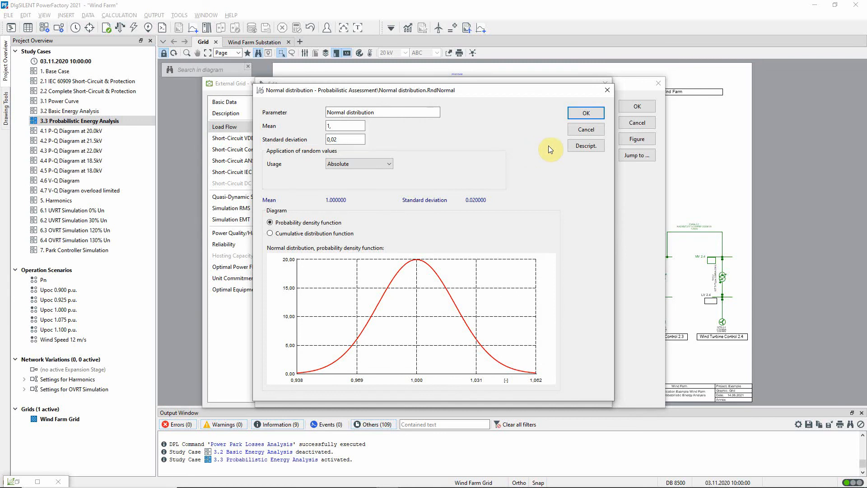
left_click(583, 130)
left_click(583, 125)
left_click(622, 121)
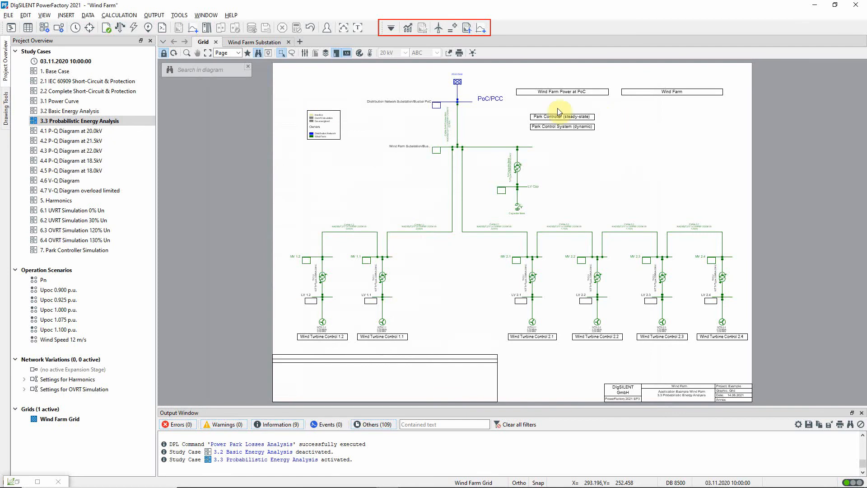
Open the Power Park Energy Analysis and review the sample number and seeding type options of its Probabilistic Analysis command without changes
left_click(439, 29)
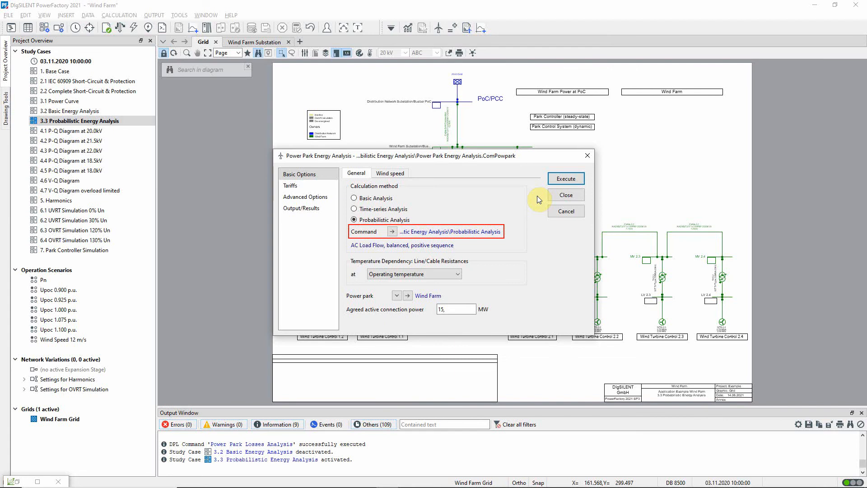
left_click(393, 232)
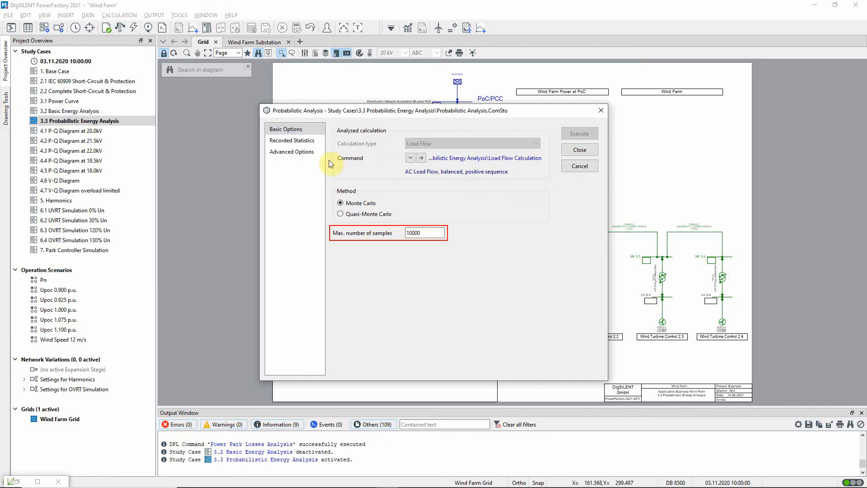
left_click(309, 153)
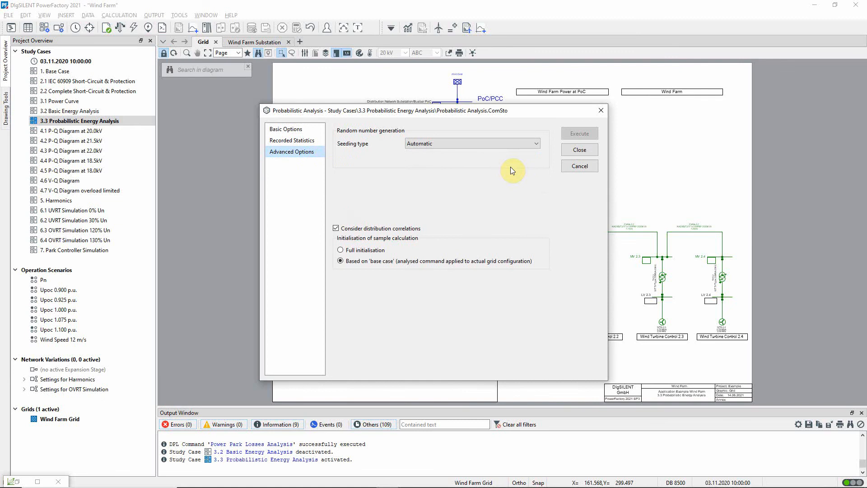
left_click(537, 143)
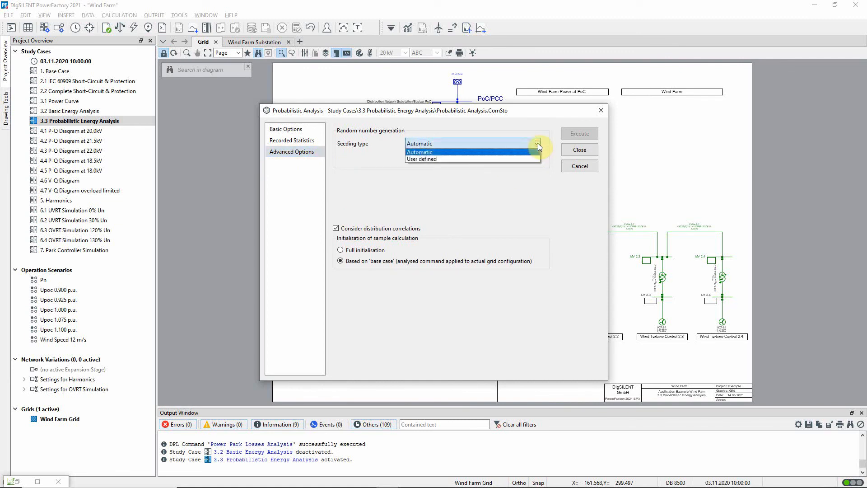
left_click(538, 143)
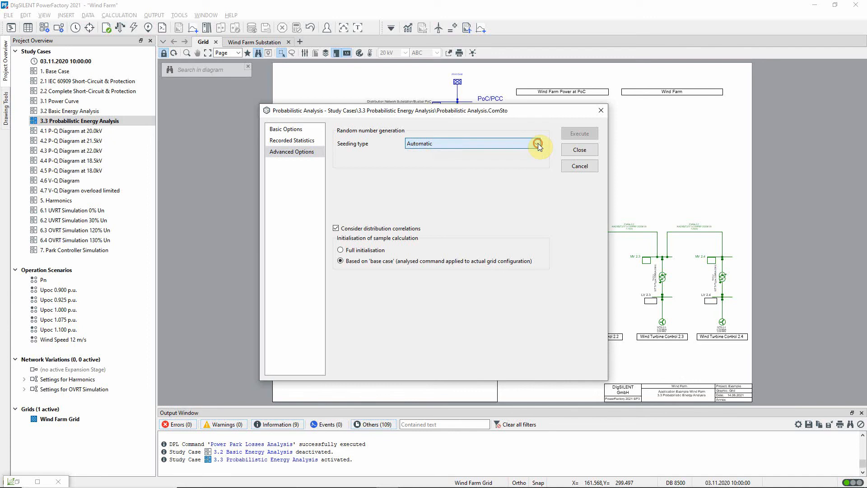
left_click(571, 166)
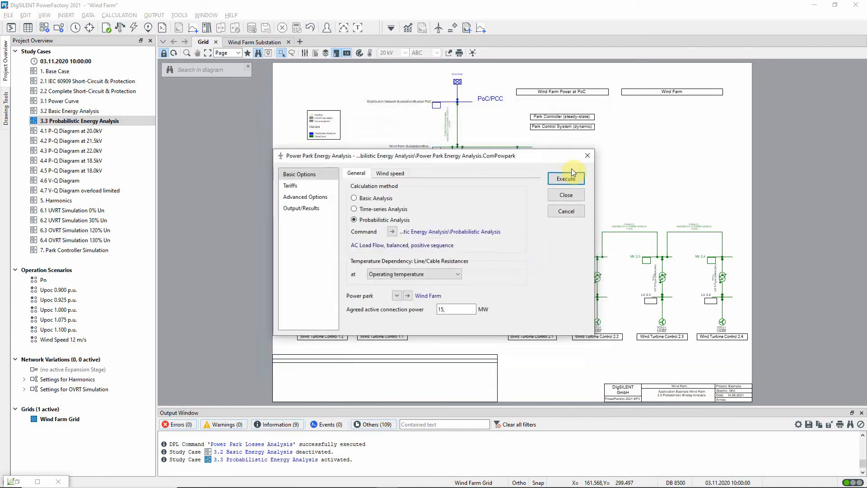
Check the tariffs and study year of the Power Park Energy Analysis and execute the probabilistic calculation
left_click(315, 186)
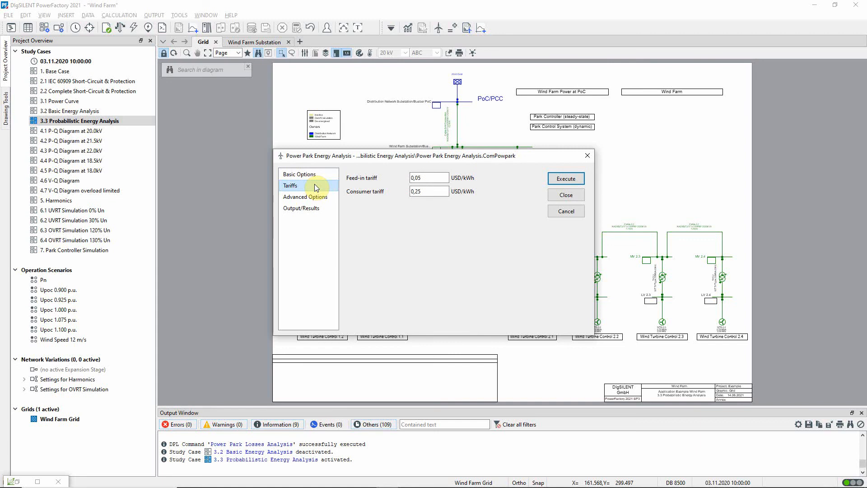
left_click(332, 198)
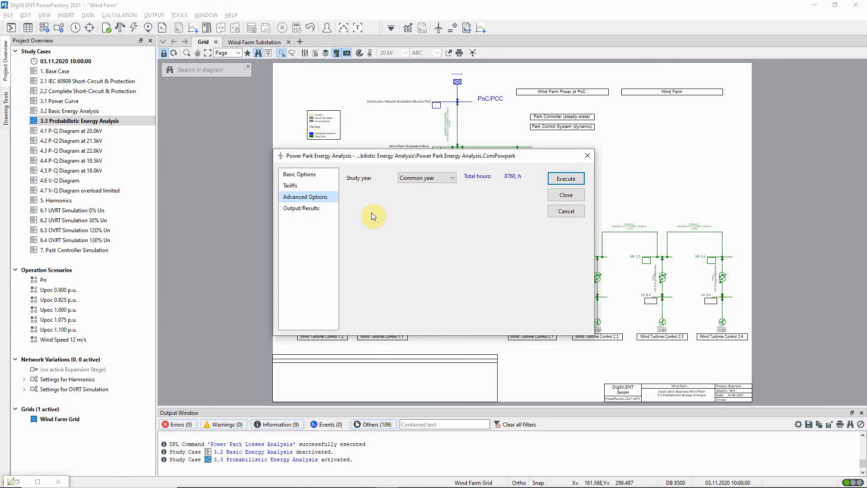
left_click(570, 179)
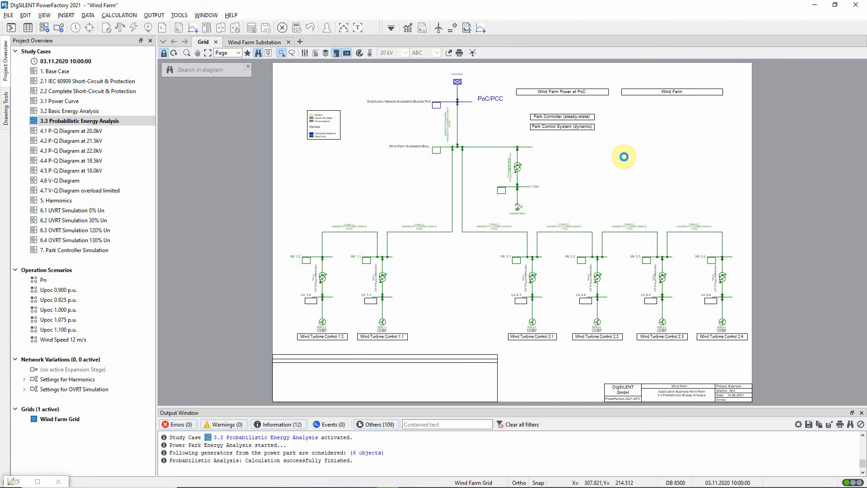
Examine the calculated results of generators WTG 2.1 to 2.4 and the wind farm summary boxes in the grid diagram
left_click(187, 53)
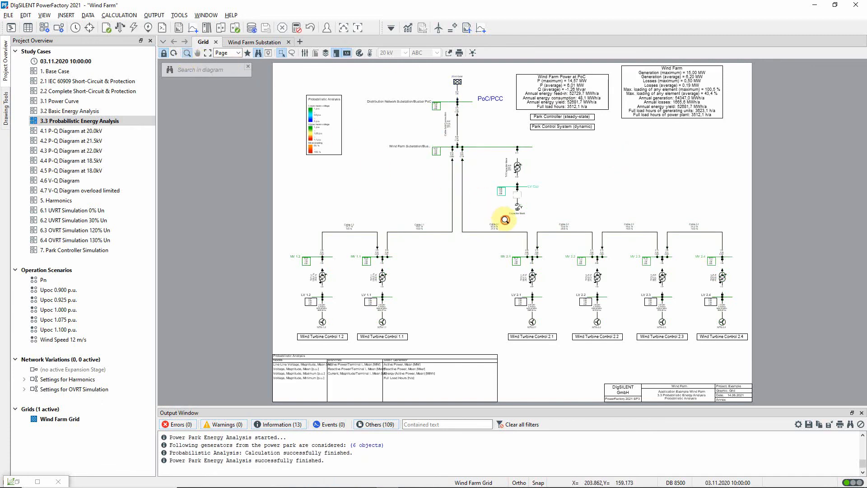
left_click_drag(506, 220, 751, 355)
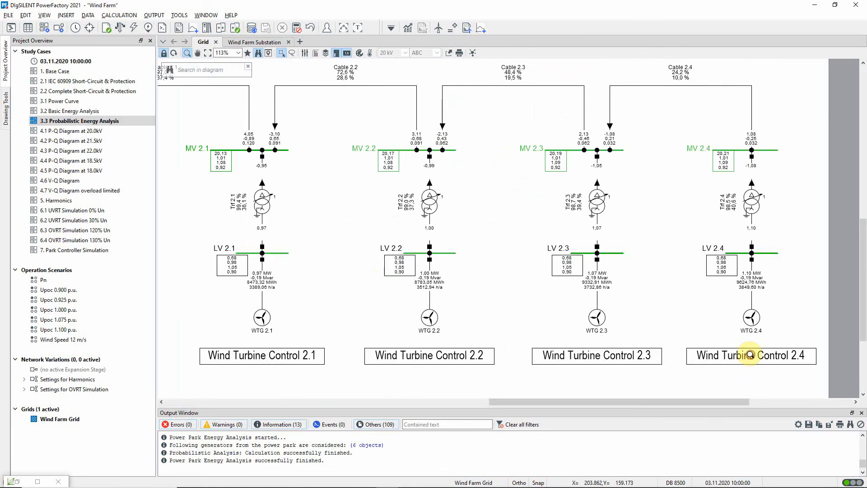
mouse_move(606, 283)
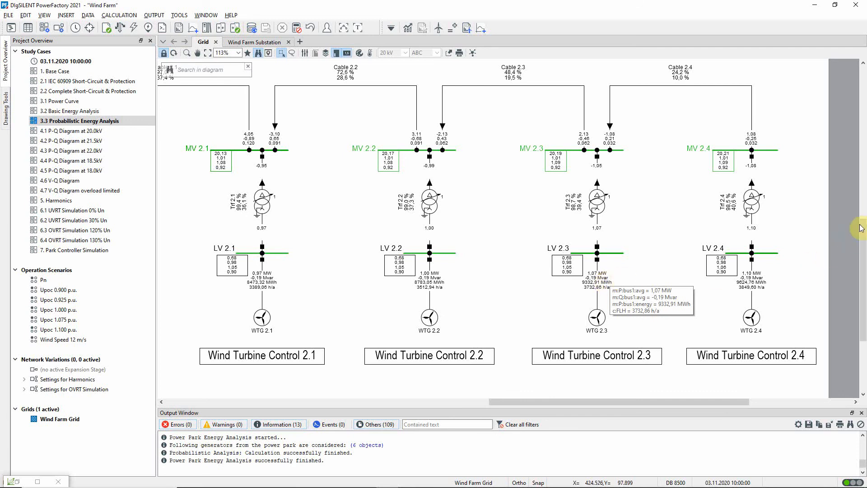
left_click_drag(854, 224, 846, 77)
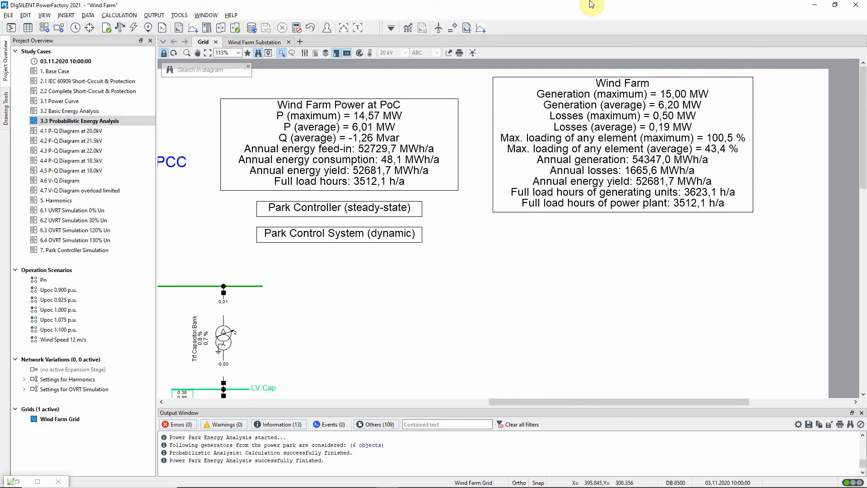
Generate the Power Park Energy Analysis report with all sections and confidence intervals, and examine its results in the maximised output window
left_click(467, 28)
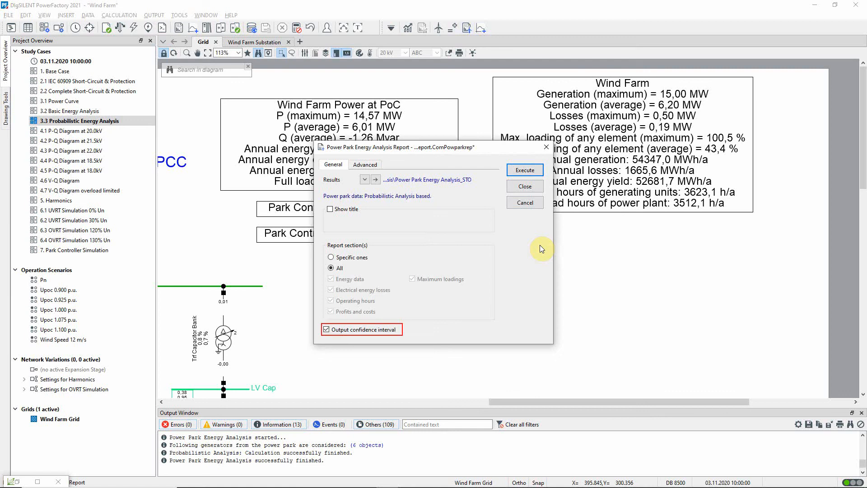
left_click(533, 172)
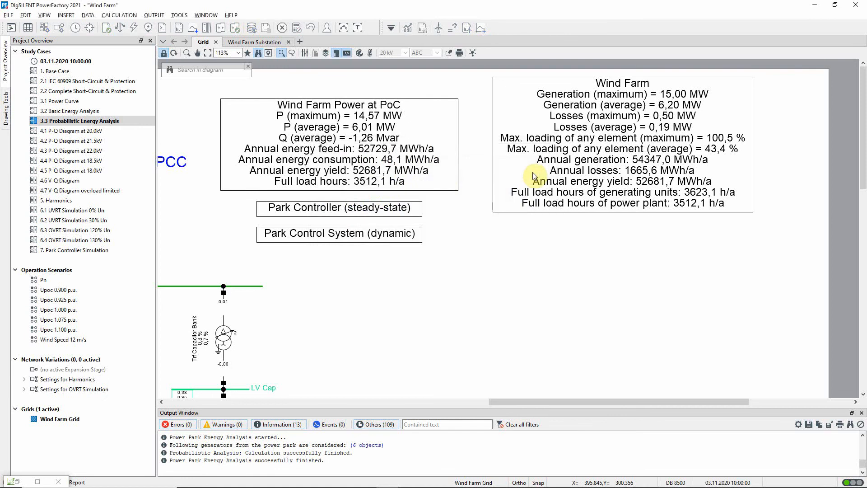
left_click(358, 27)
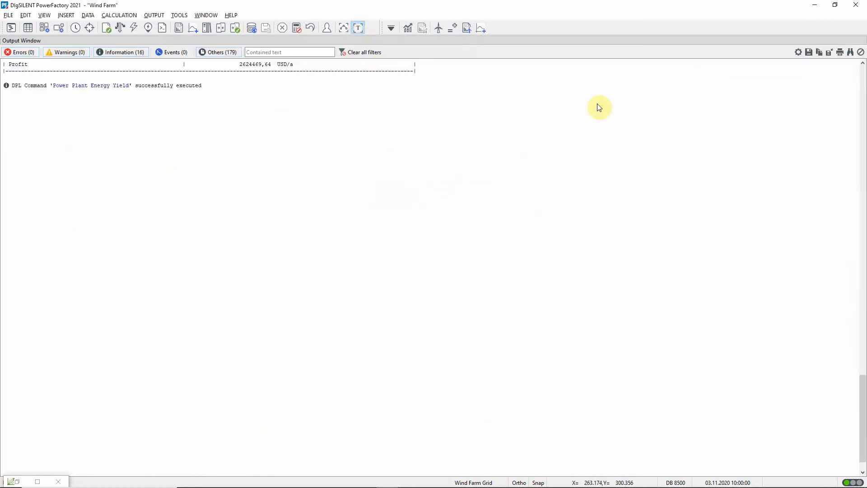
left_click_drag(863, 384, 850, 302)
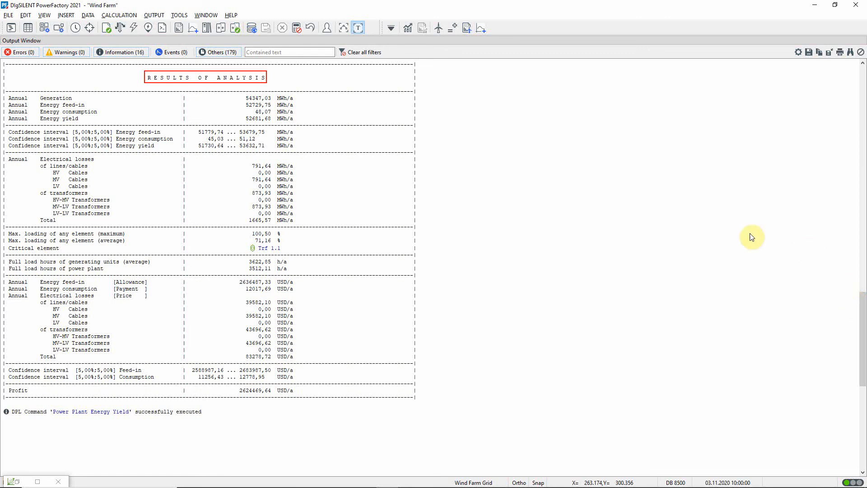
left_click(359, 28)
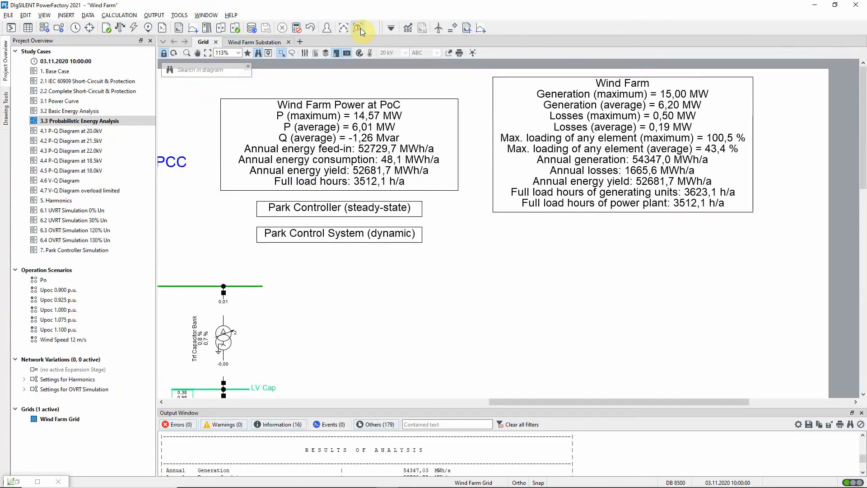
Insert an annual load duration curve plot for the power park energy analysis
left_click(481, 31)
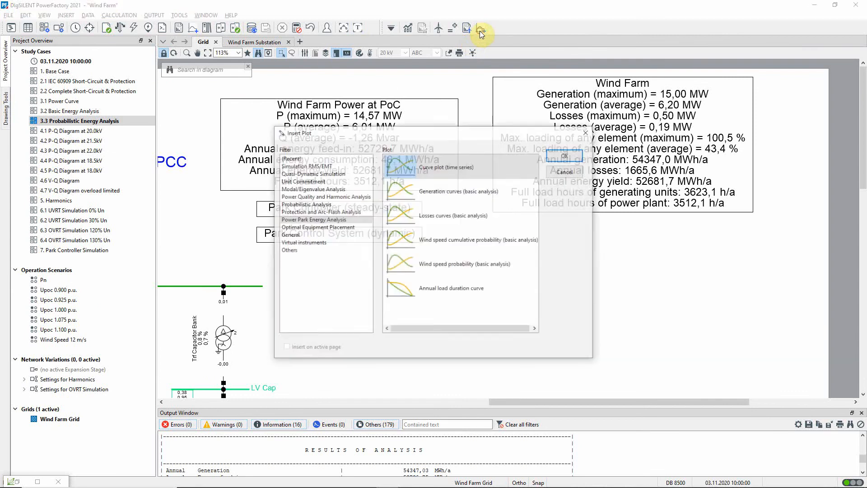
left_click(488, 287)
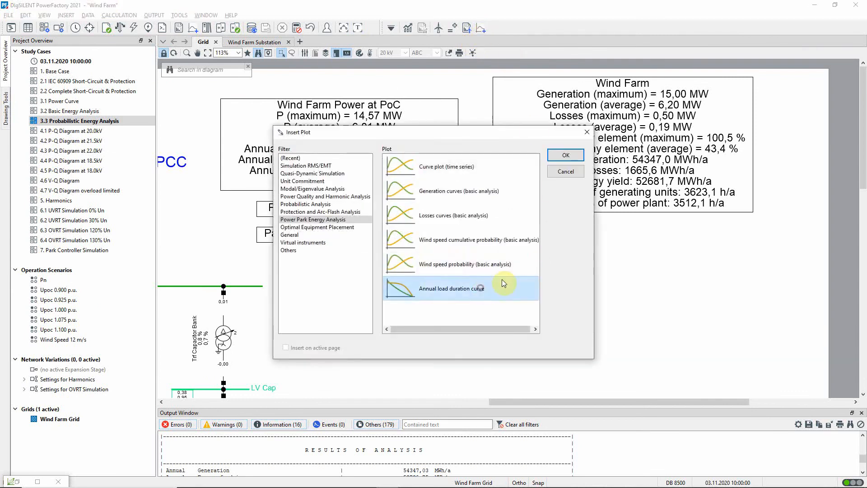
left_click(566, 155)
left_click(653, 144)
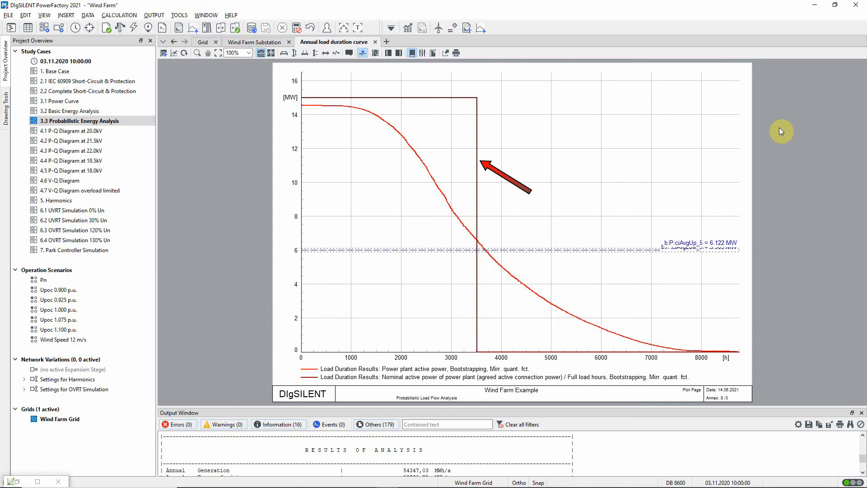
Examine the average power and its confidence limits around 6 MW on the load duration curve, and restore the full power axis
left_click(316, 52)
left_click_drag(293, 232, 295, 271)
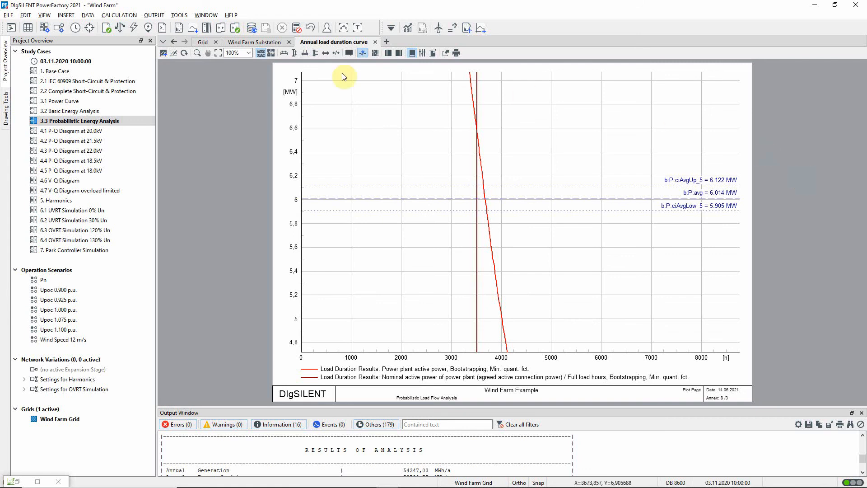
left_click(294, 53)
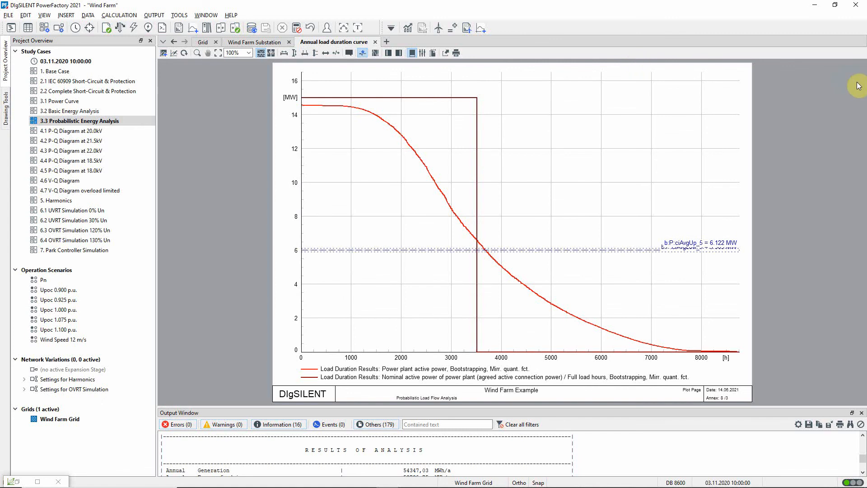